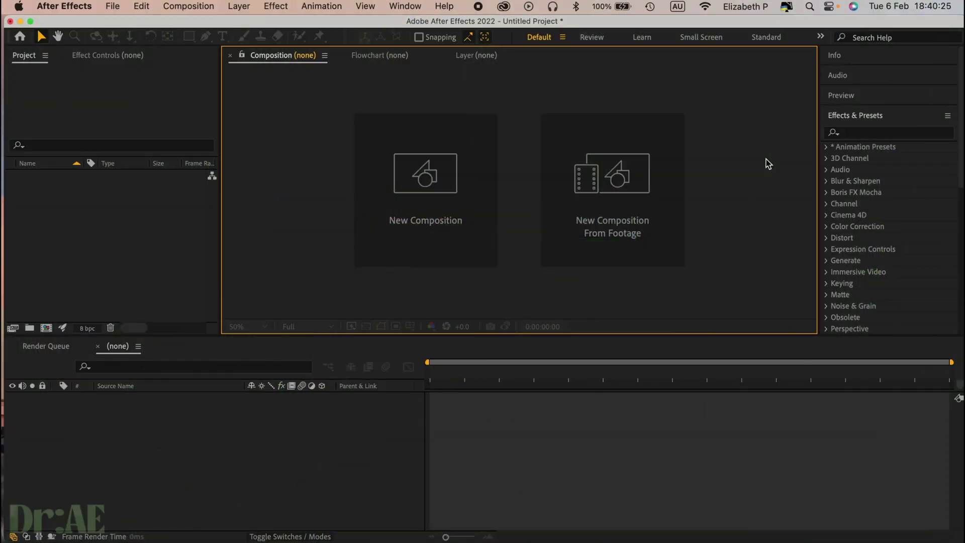
# Step: Create a 1920×1080 composition at 23.976 fps named 'Overlay'
pyautogui.click(370, 262)
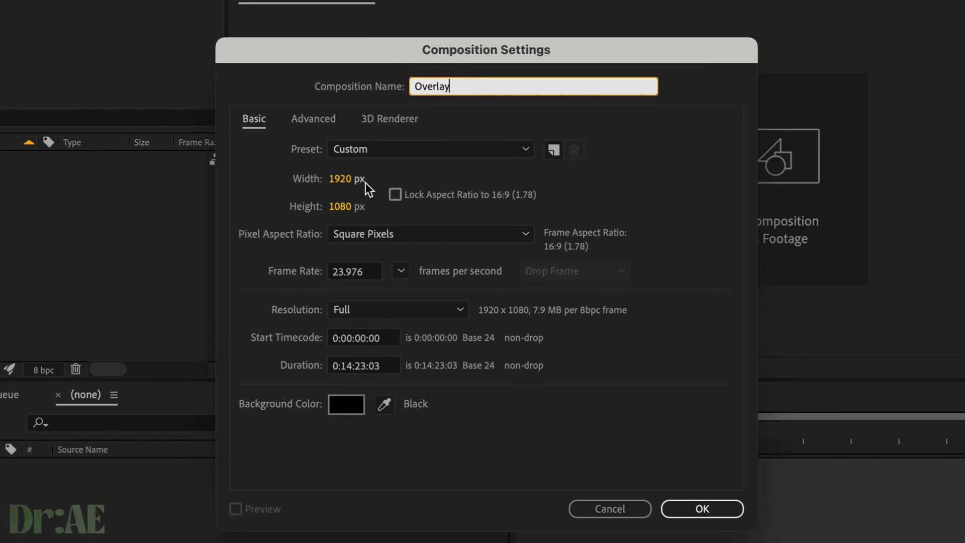
pyautogui.click(693, 509)
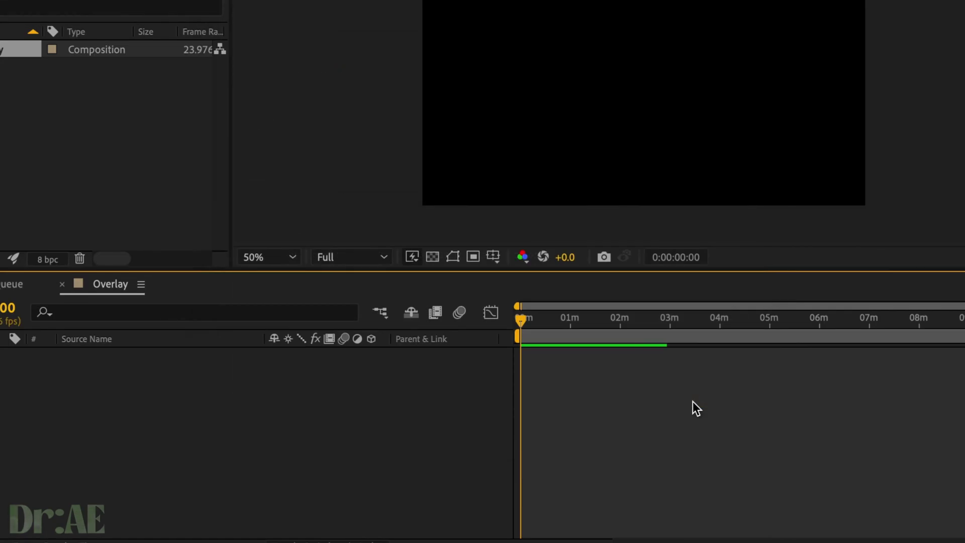
# Step: Add a white 1920×1080 solid layer and apply CC Particle World found by searching 'Particle wor'
pyautogui.rightClick(372, 423)
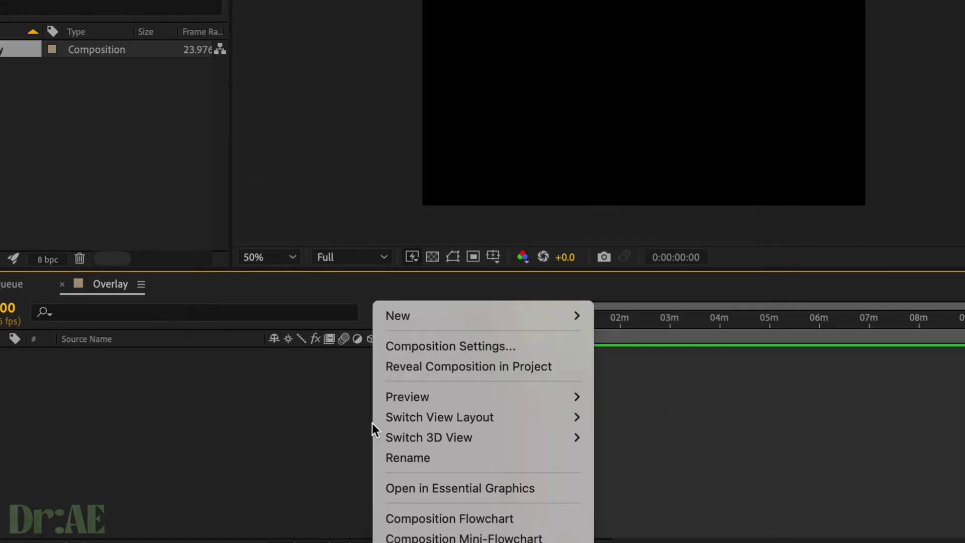
pyautogui.moveTo(406, 321)
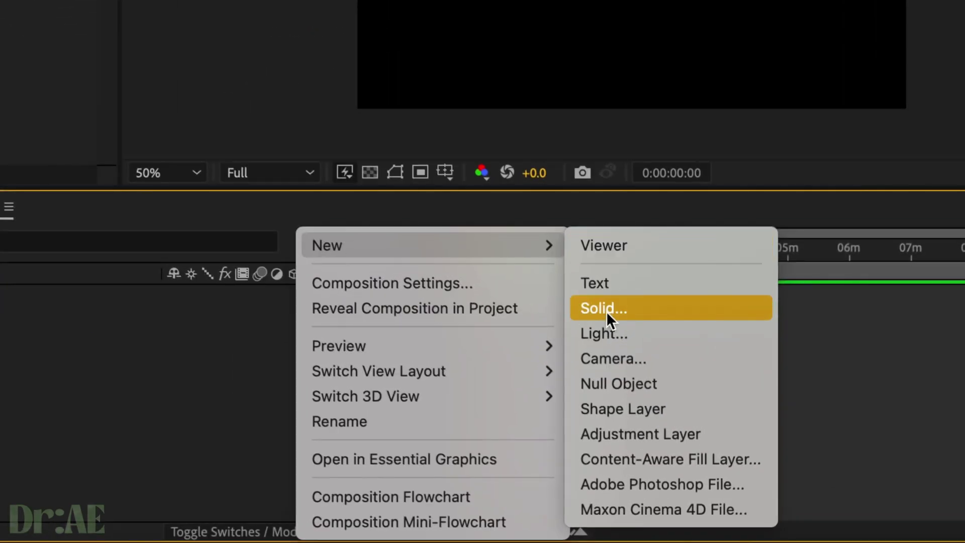
pyautogui.click(617, 337)
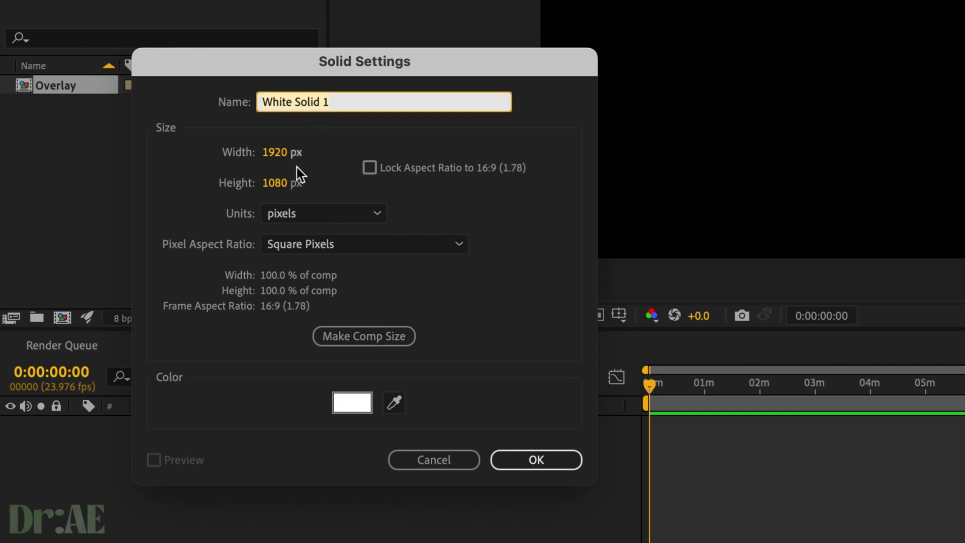
pyautogui.click(557, 467)
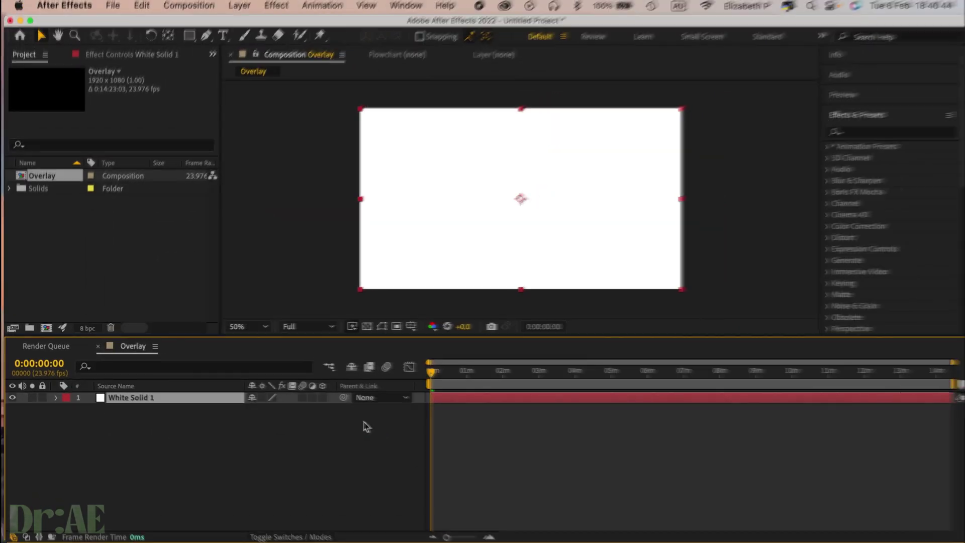
pyautogui.click(854, 133)
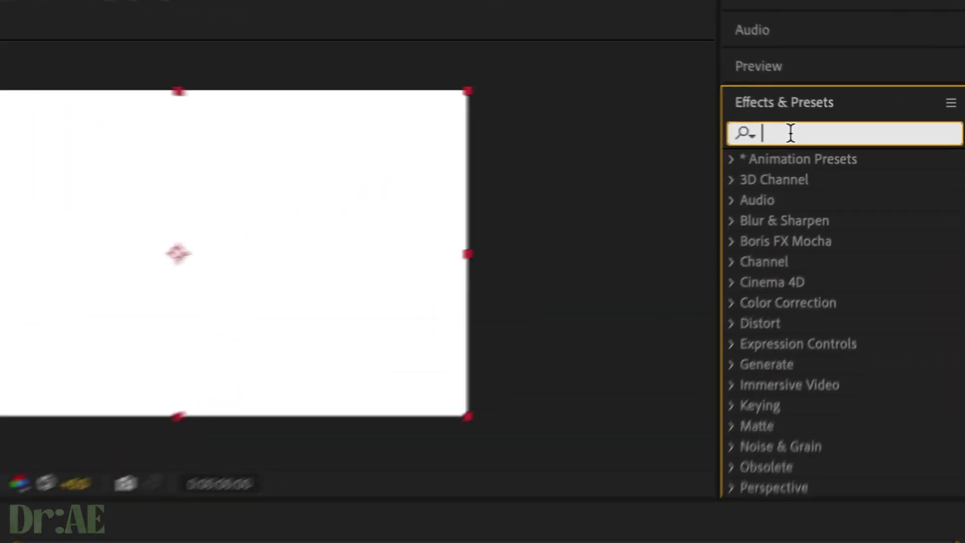
pyautogui.write('Particle wor')
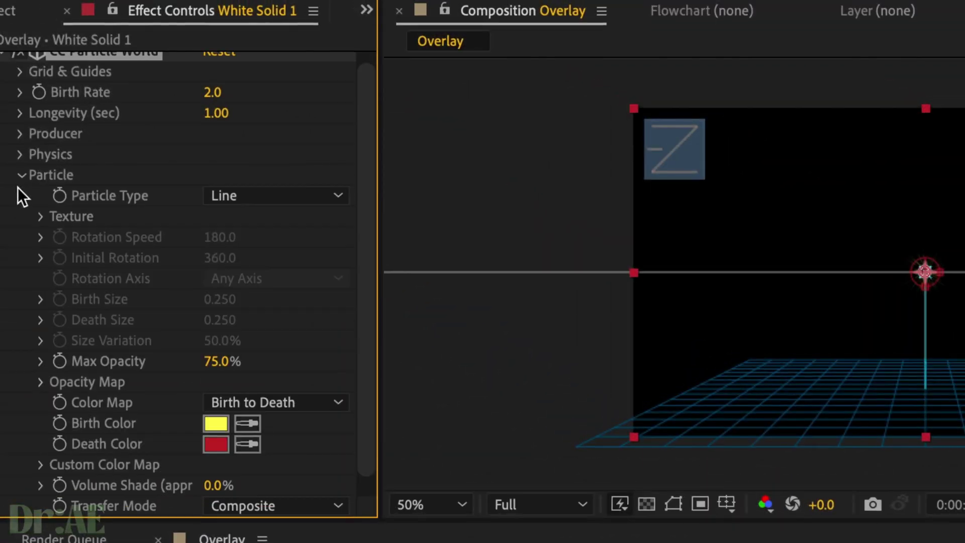
# Step: Set Particle Type to Lens Convex and scrub Gravity Vector X down toward -0.350
pyautogui.click(206, 194)
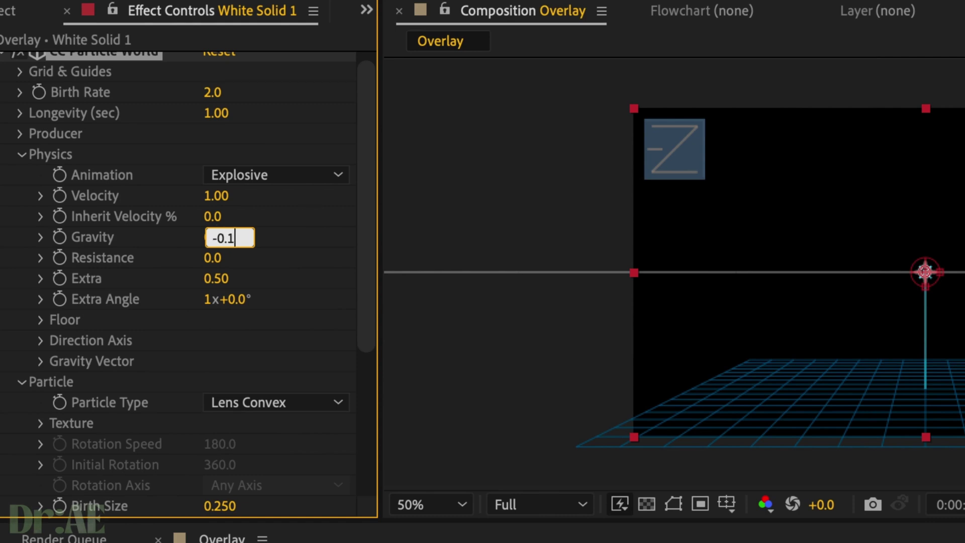
pyautogui.click(40, 361)
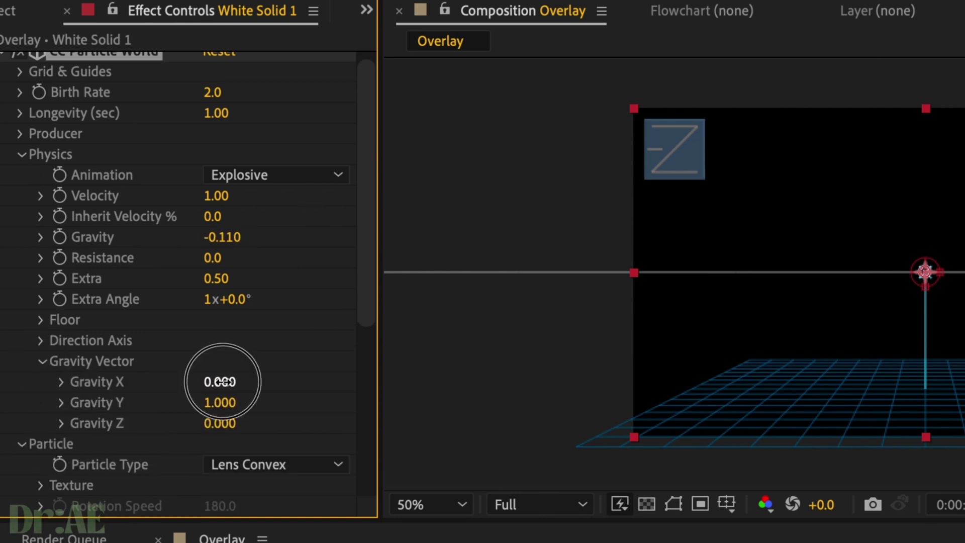
pyautogui.moveTo(205, 382); pyautogui.dragTo(192, 384)
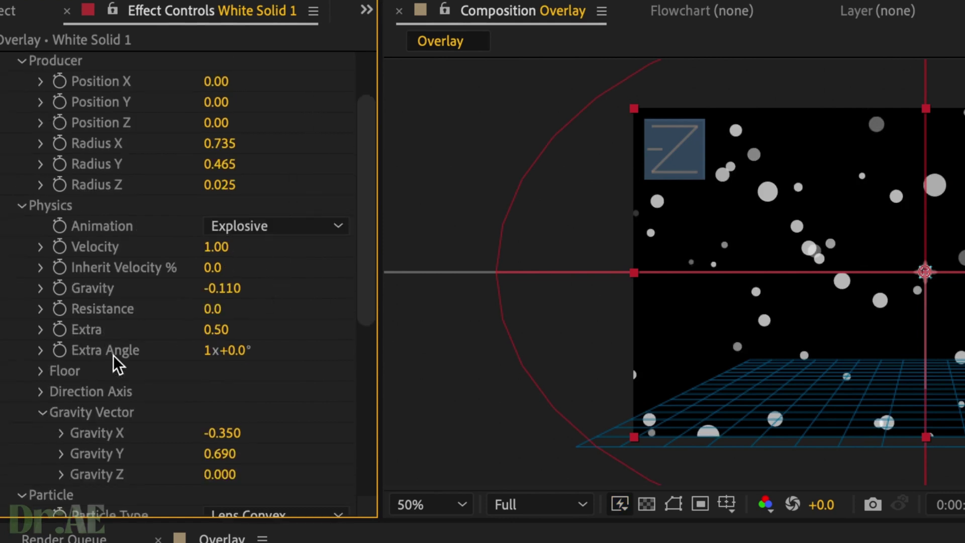
pyautogui.scroll(4, 113, 355)
# Step: Switch the particle Animation style to Fractal Omni
pyautogui.click(242, 309)
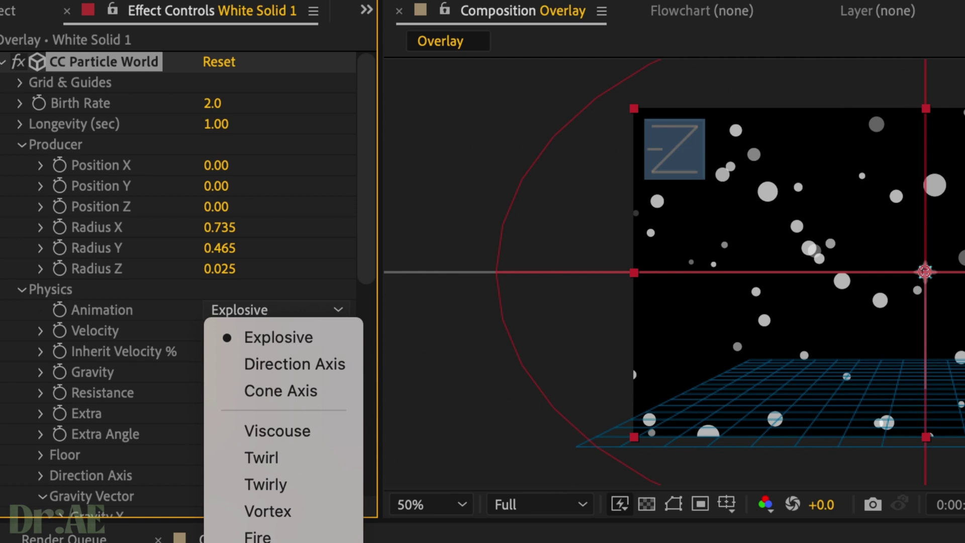
pyautogui.click(282, 540)
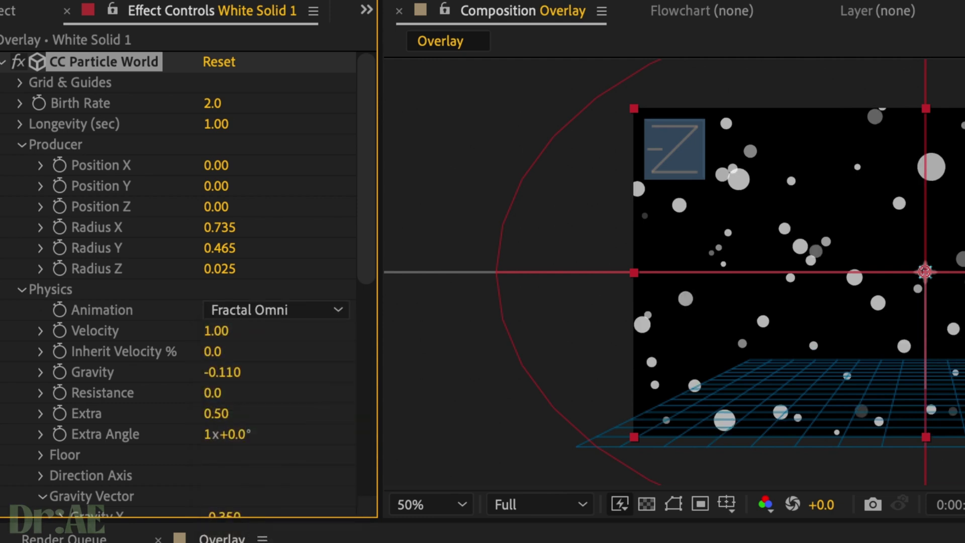
pyautogui.scroll(-3, 179, 282)
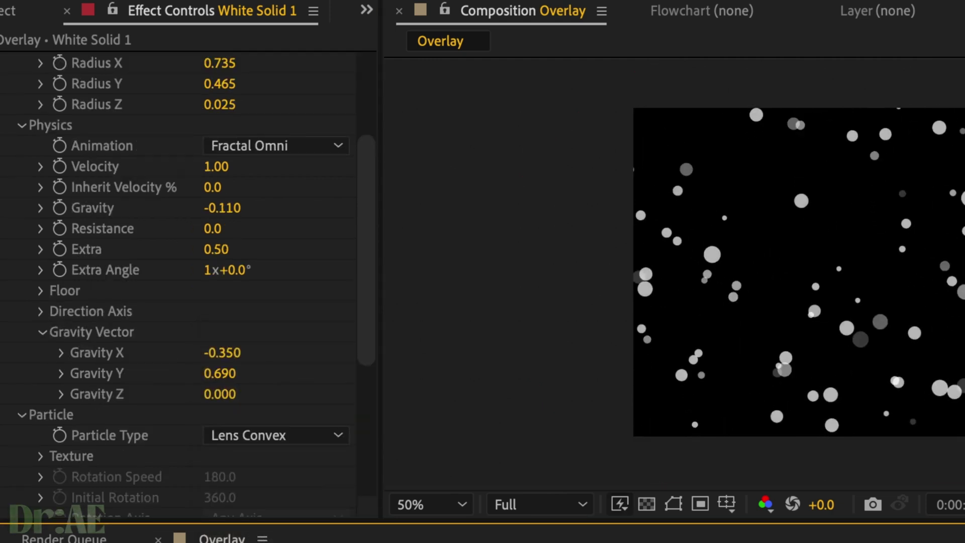
pyautogui.press('space')
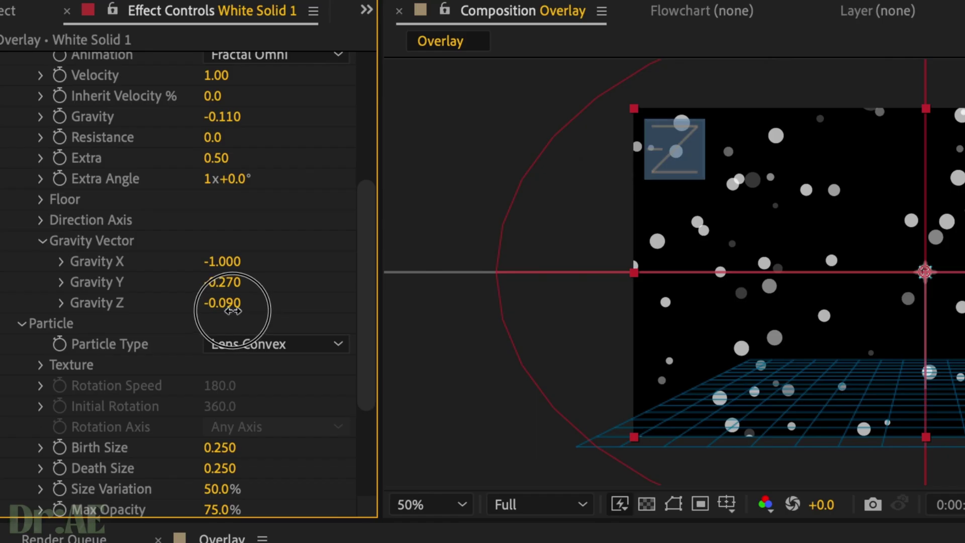
# Step: Set Gravity Z to 0.010, Y to -0.980 and X to 1.000, previewing the drift after each change
pyautogui.moveTo(226, 305); pyautogui.dragTo(243, 307)
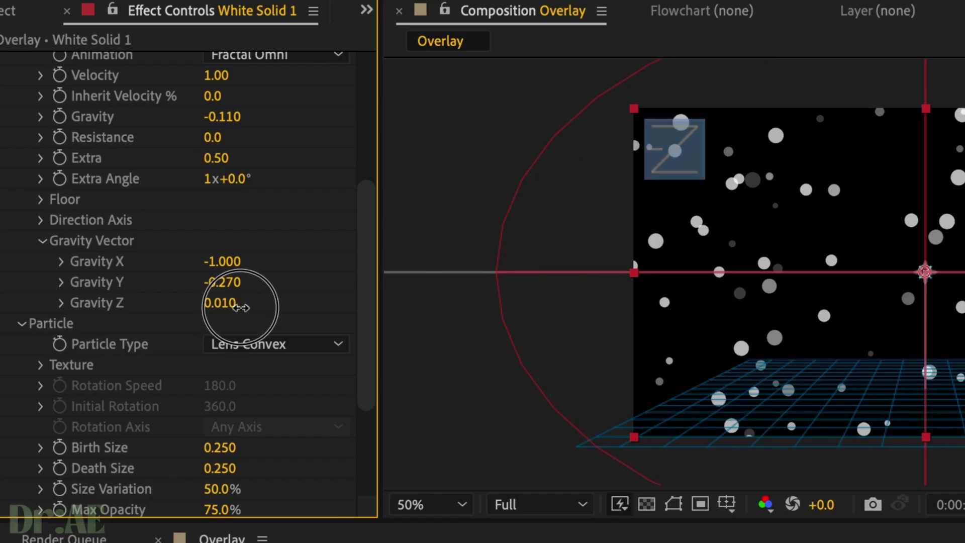
pyautogui.press('Home')
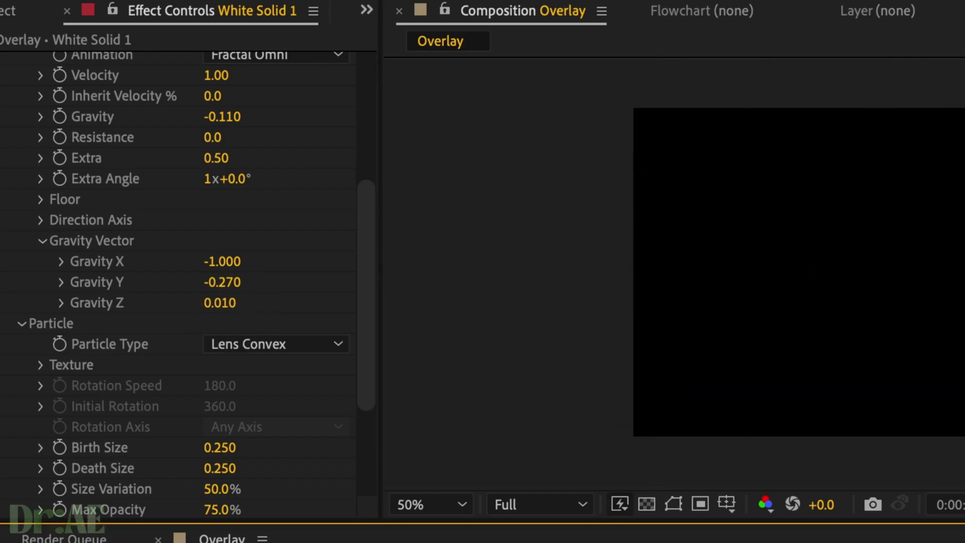
pyautogui.press('space')
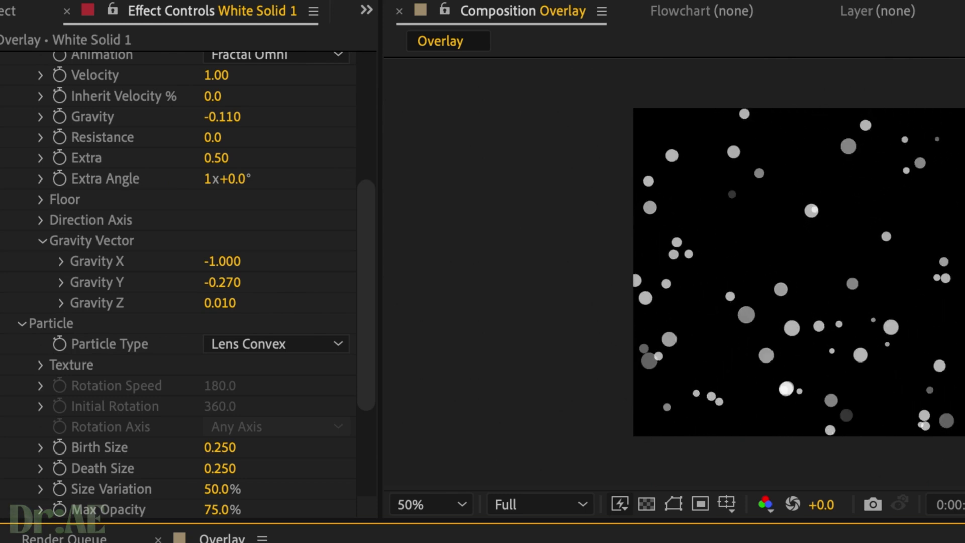
pyautogui.press('space')
pyautogui.moveTo(221, 282); pyautogui.dragTo(49, 289)
pyautogui.press('space')
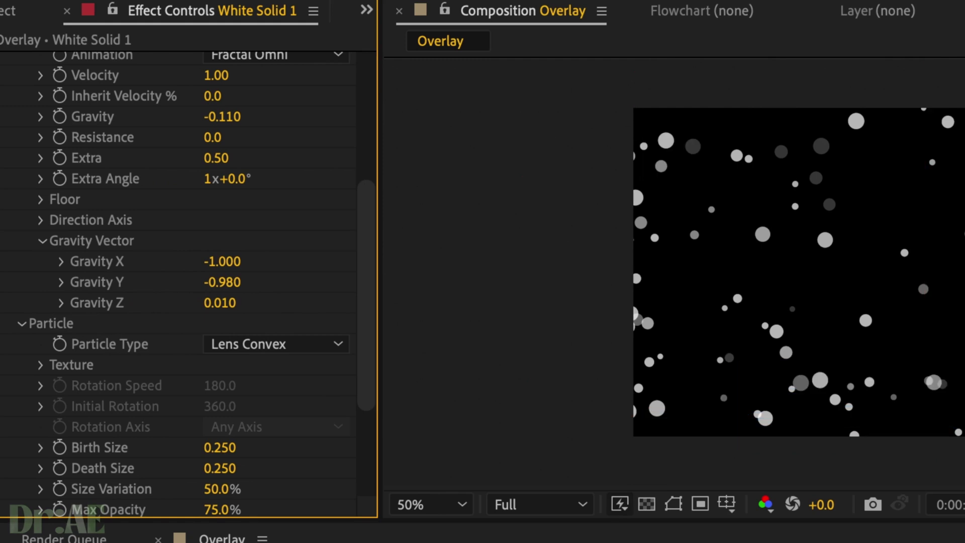
pyautogui.press('space')
pyautogui.moveTo(225, 249); pyautogui.dragTo(437, 299)
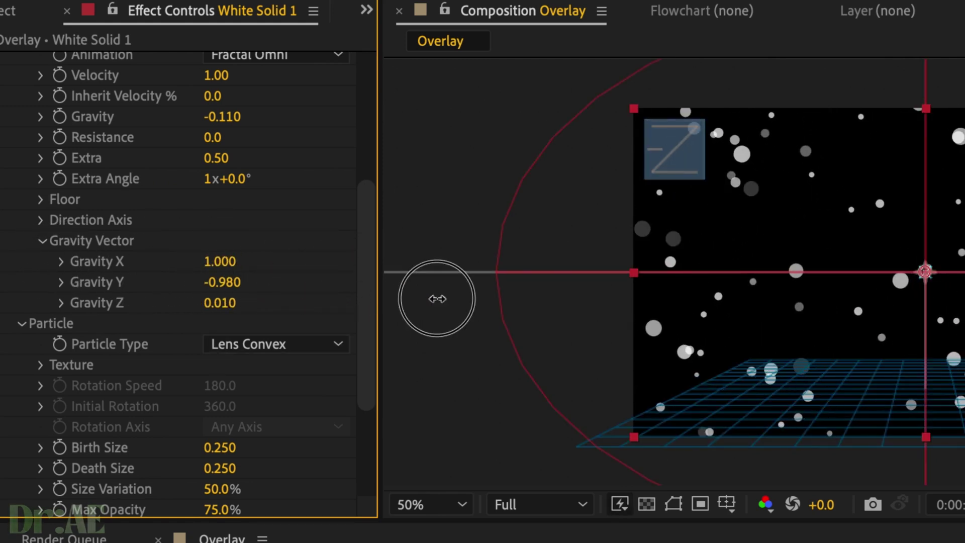
pyautogui.press('space')
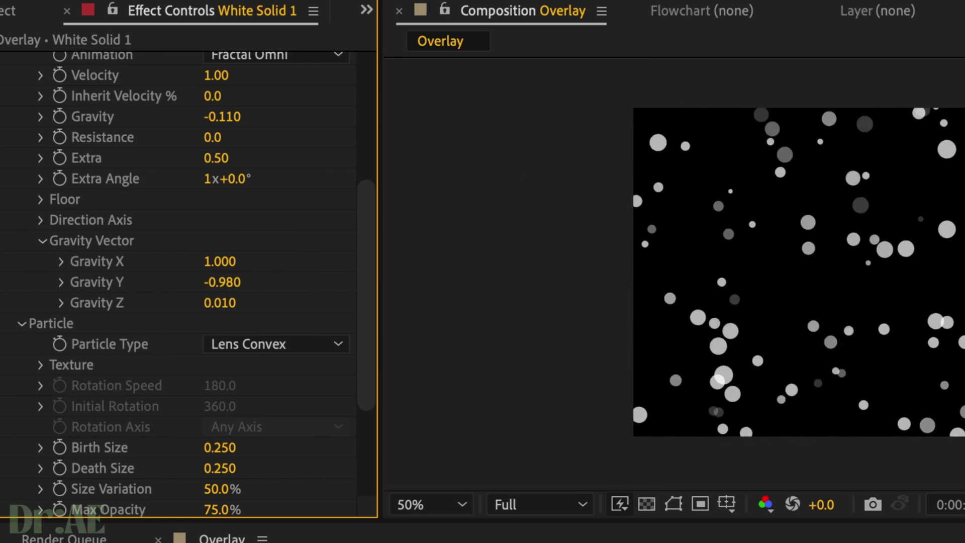
pyautogui.press('space')
pyautogui.scroll(5, 221, 248)
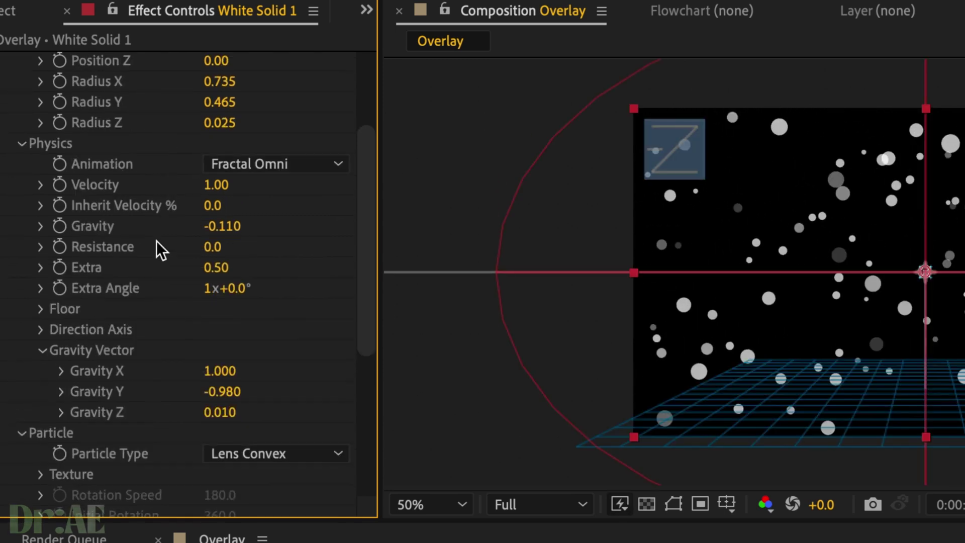
# Step: Move the Producer to Position Z 0.57 and widen Radius Y to 1.115 and Radius X to 2.345
pyautogui.scroll(2, 84, 157)
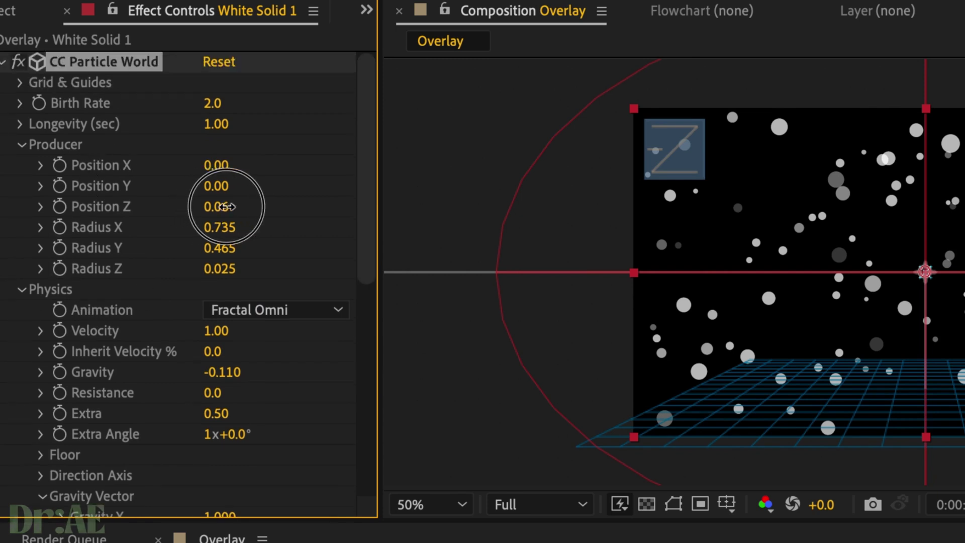
pyautogui.moveTo(226, 206); pyautogui.dragTo(284, 210)
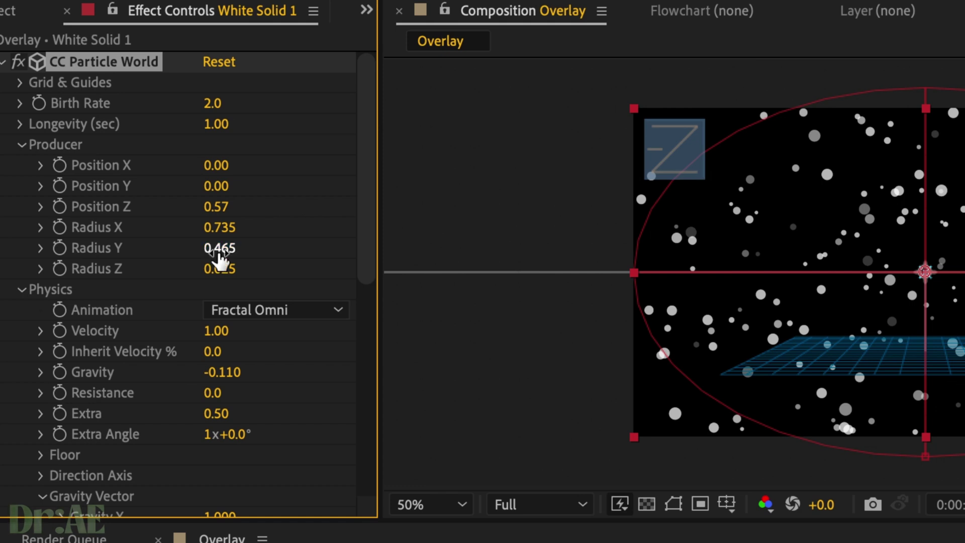
pyautogui.moveTo(240, 250); pyautogui.dragTo(297, 252)
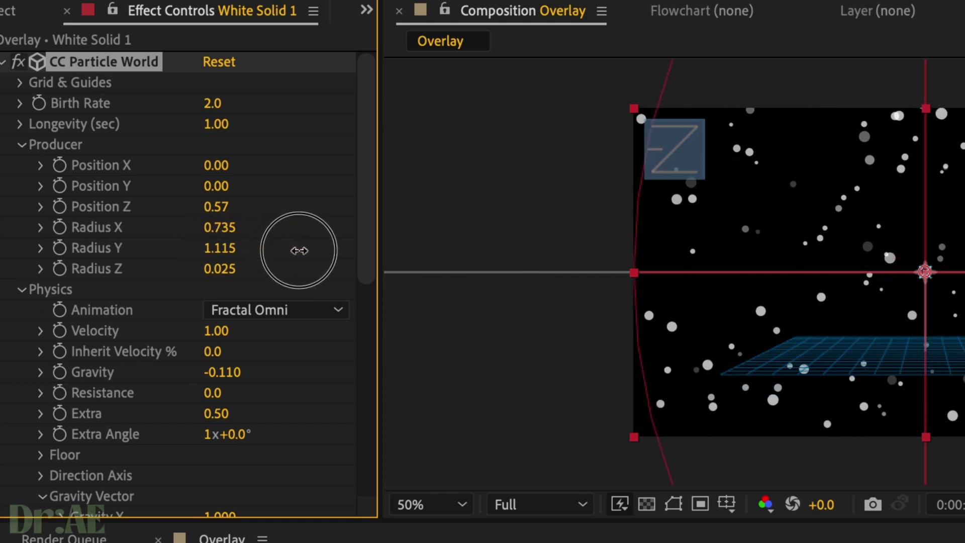
pyautogui.moveTo(221, 229); pyautogui.dragTo(443, 254)
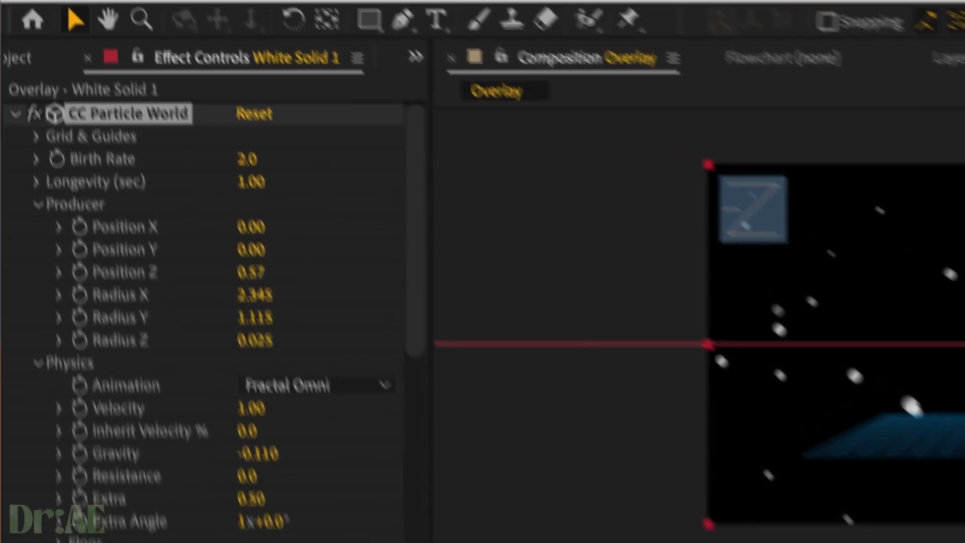
pyautogui.click(29, 70)
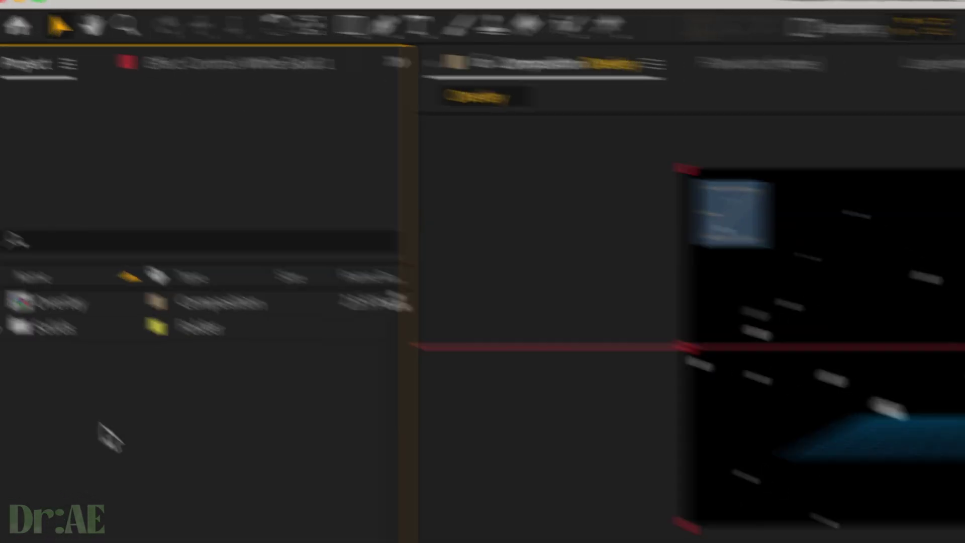
# Step: Import the red pixel-heart PNG and place it above White Solid 1 in the Overlay timeline
pyautogui.doubleClick(119, 447)
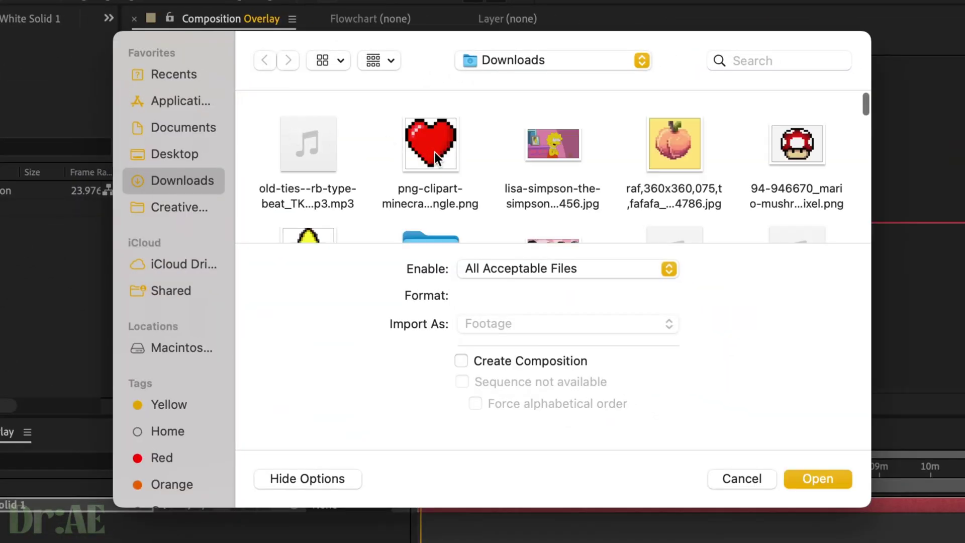
pyautogui.click(441, 149)
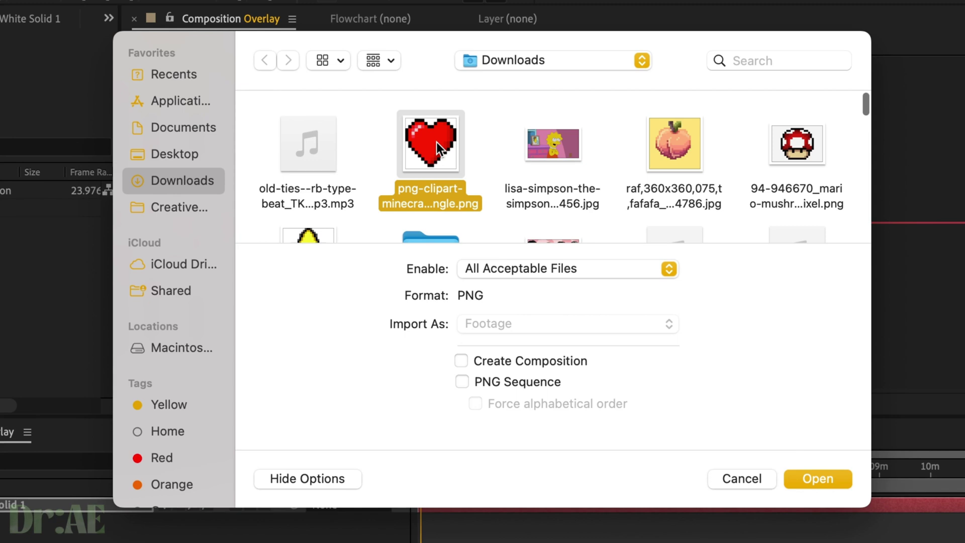
pyautogui.click(805, 478)
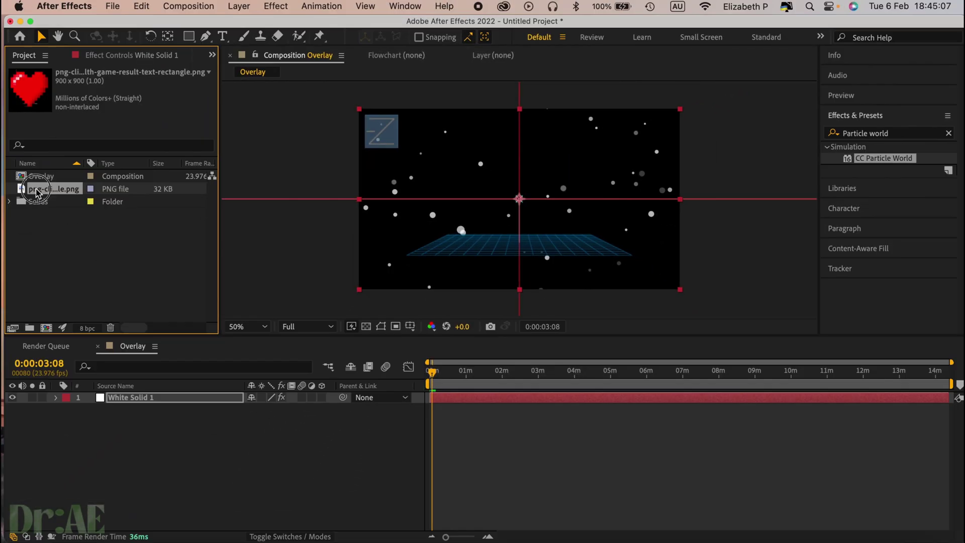
pyautogui.moveTo(133, 392); pyautogui.dragTo(130, 398)
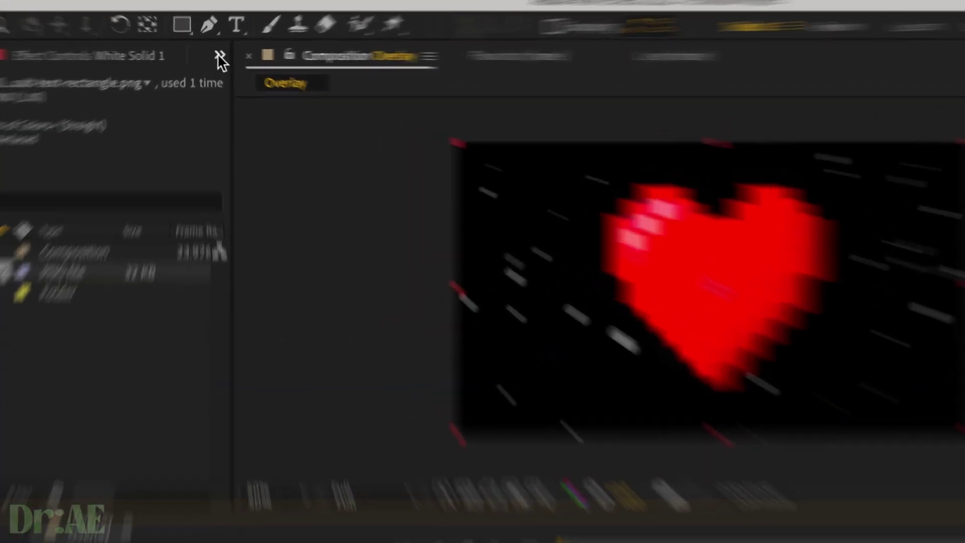
pyautogui.click(212, 55)
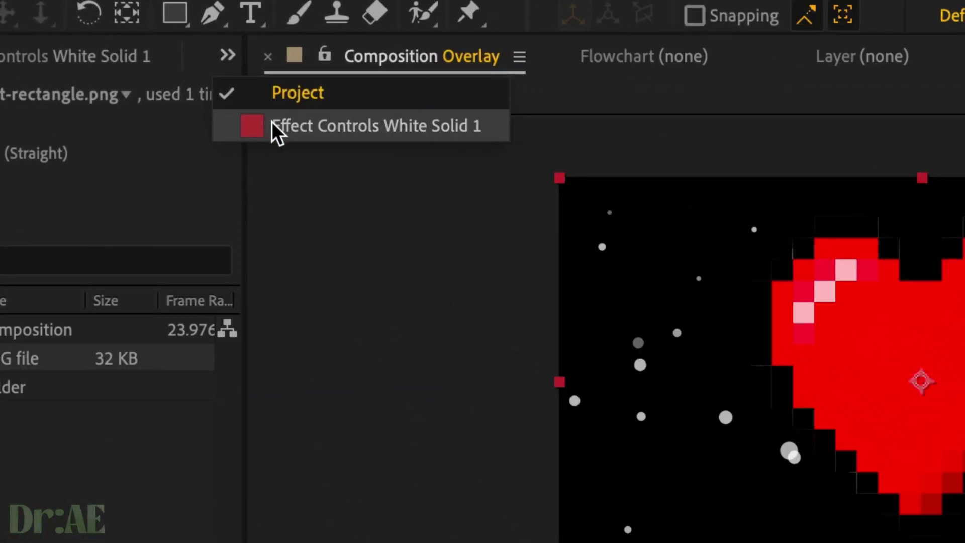
# Step: Set Particle Type to Textured Disc with the heart PNG layer as the Texture Layer
pyautogui.click(297, 125)
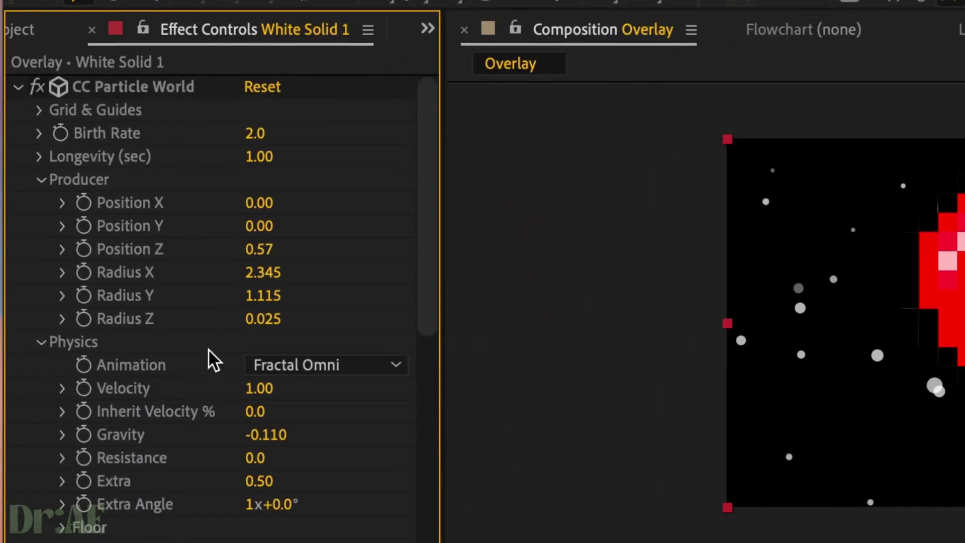
pyautogui.scroll(-5, 151, 347)
pyautogui.click(306, 360)
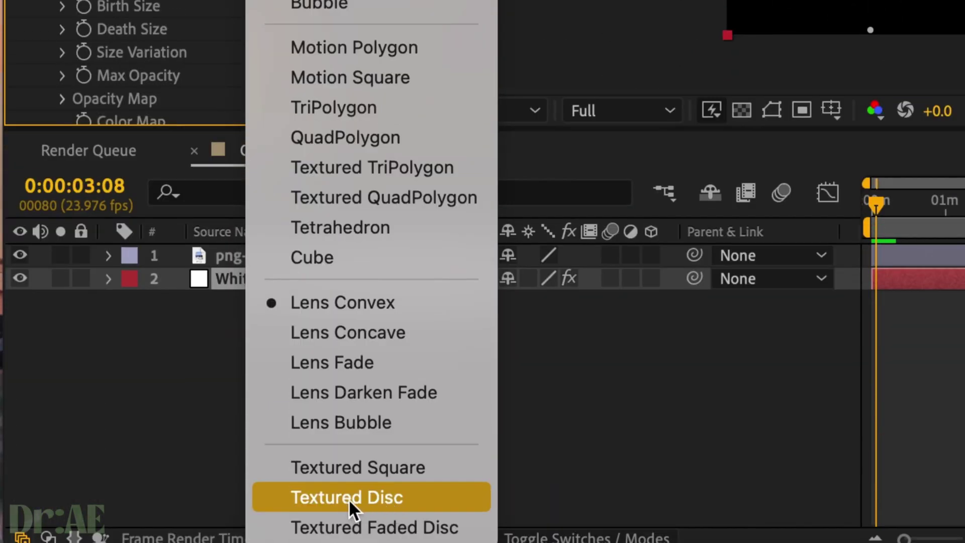
pyautogui.click(340, 498)
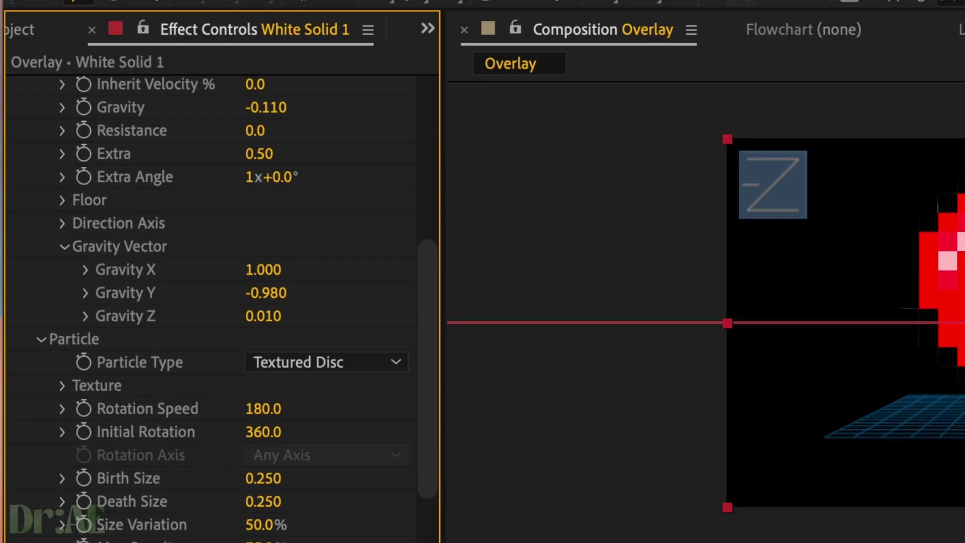
pyautogui.click(63, 386)
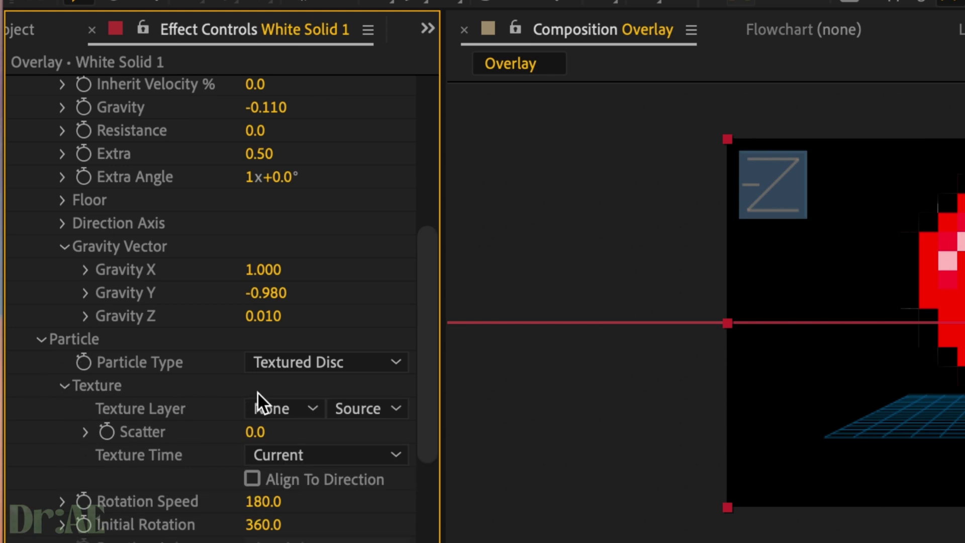
pyautogui.click(279, 407)
pyautogui.click(339, 484)
pyautogui.scroll(-5, 334, 432)
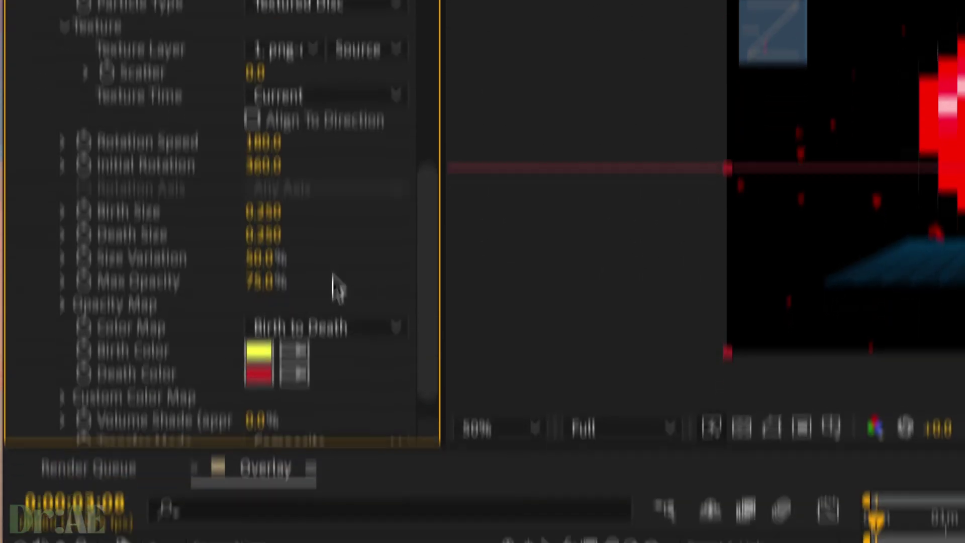
# Step: Set Color Map to Origin Constant, Death Size to 0.000 and Birth Size to 1.280
pyautogui.click(294, 329)
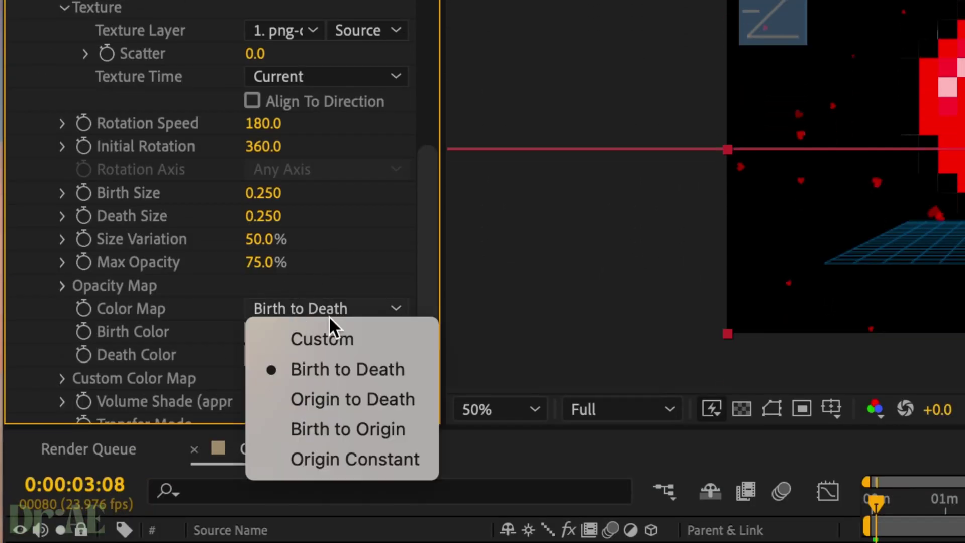
pyautogui.click(337, 459)
pyautogui.moveTo(262, 217); pyautogui.dragTo(101, 220)
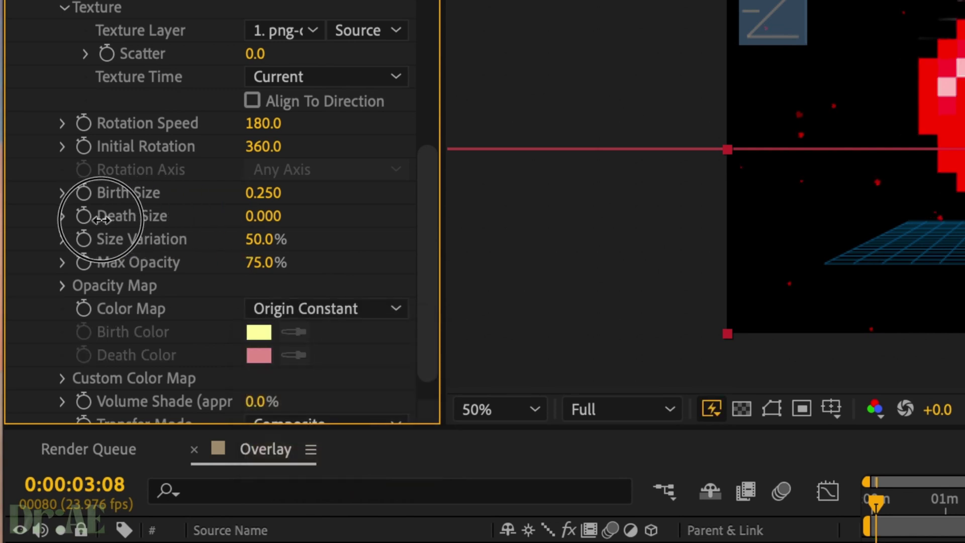
pyautogui.moveTo(263, 195); pyautogui.dragTo(424, 211)
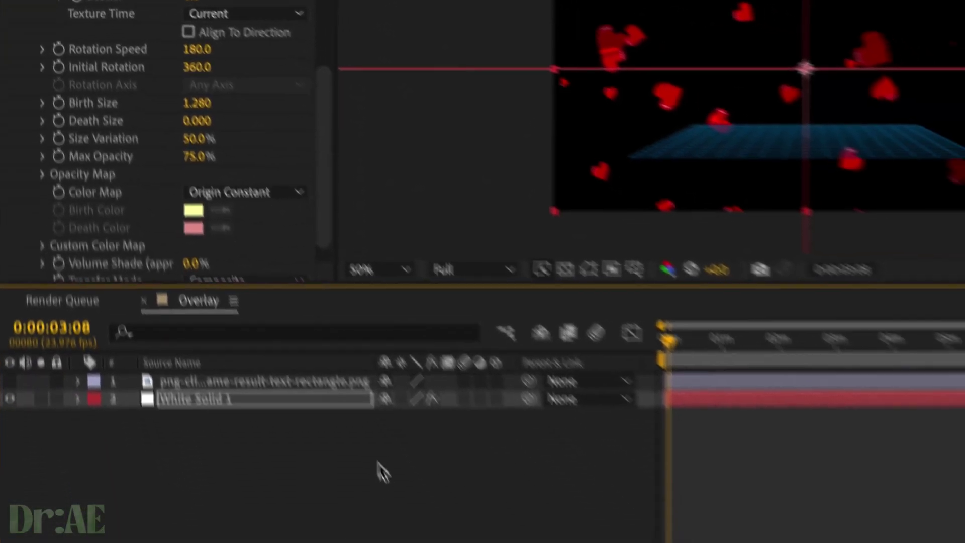
# Step: Give White Solid 1's particles Longevity 5.00 seconds and Birth Rate 0.5
pyautogui.click(680, 399)
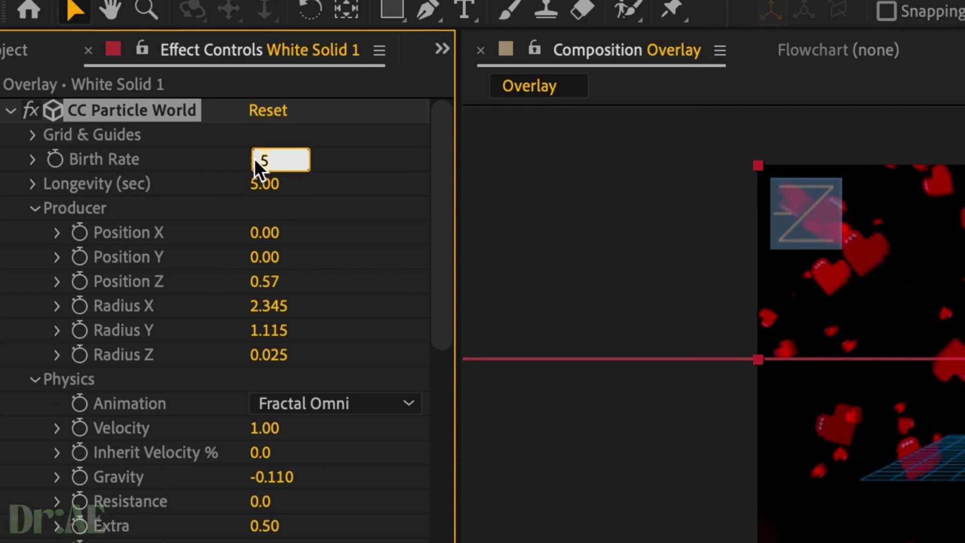
pyautogui.press('Return')
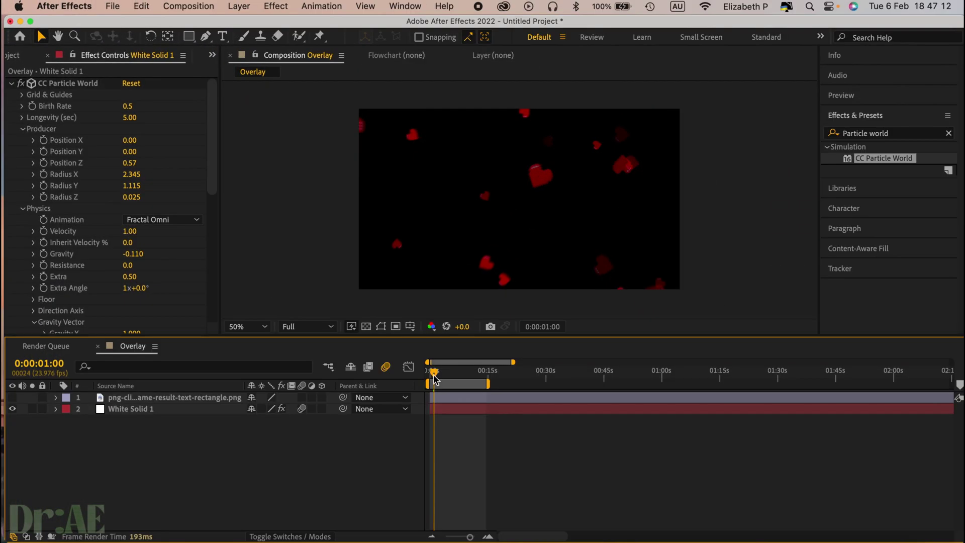
pyautogui.click(443, 408)
# Step: Apply Glow to White Solid 1 with Threshold 0%, Radius 46 and Intensity 2.0
pyautogui.click(834, 133)
pyautogui.write('glow')
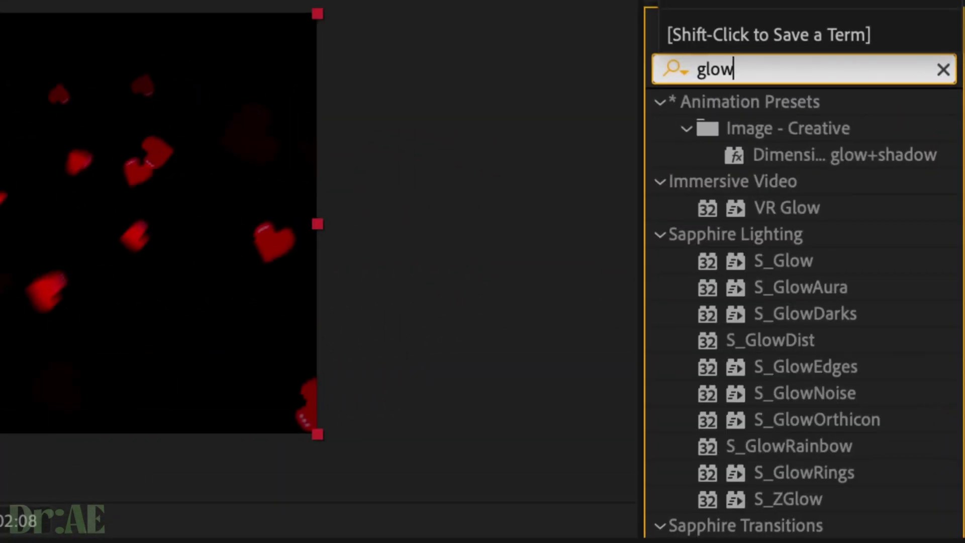
pyautogui.scroll(-6, 746, 419)
pyautogui.moveTo(759, 256); pyautogui.dragTo(423, 301)
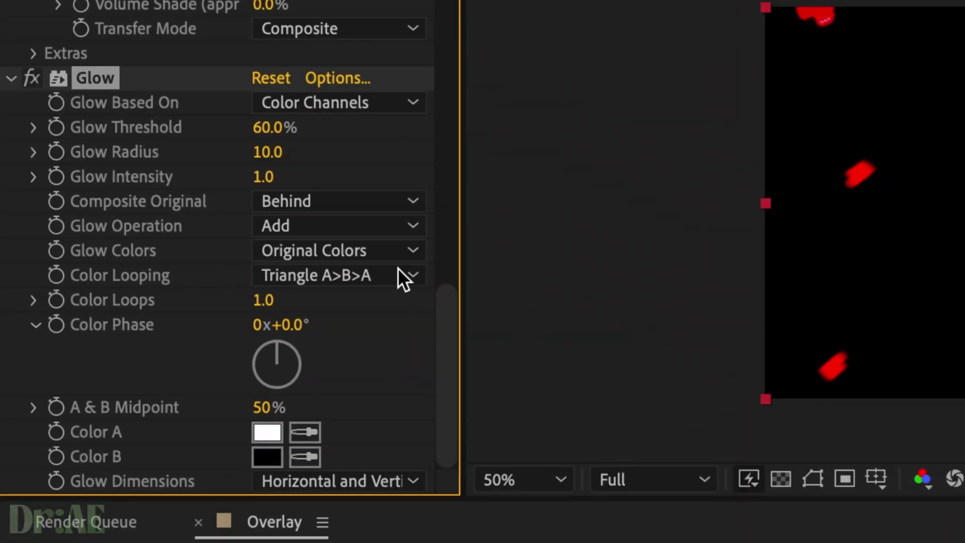
pyautogui.moveTo(268, 131); pyautogui.dragTo(5, 126)
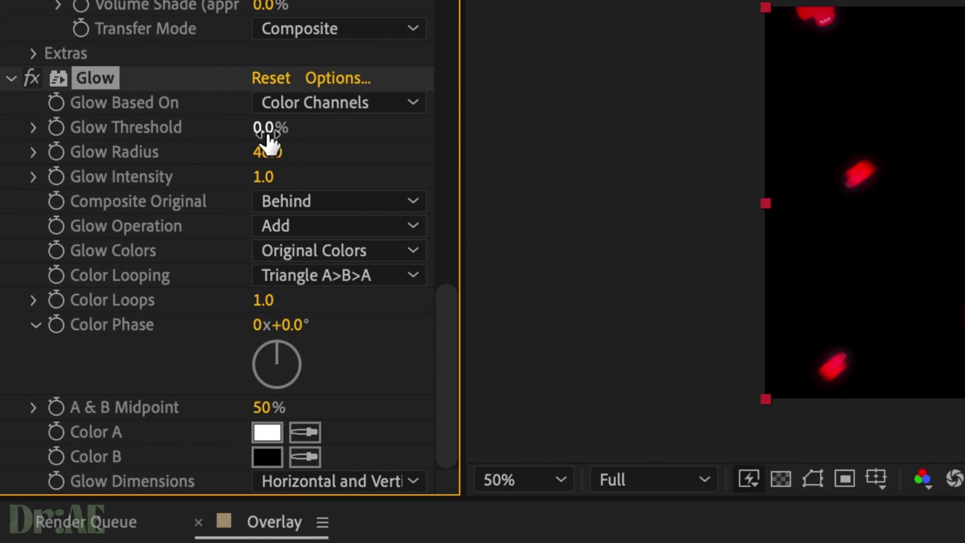
pyautogui.moveTo(266, 128); pyautogui.dragTo(219, 133)
pyautogui.moveTo(263, 176); pyautogui.dragTo(403, 180)
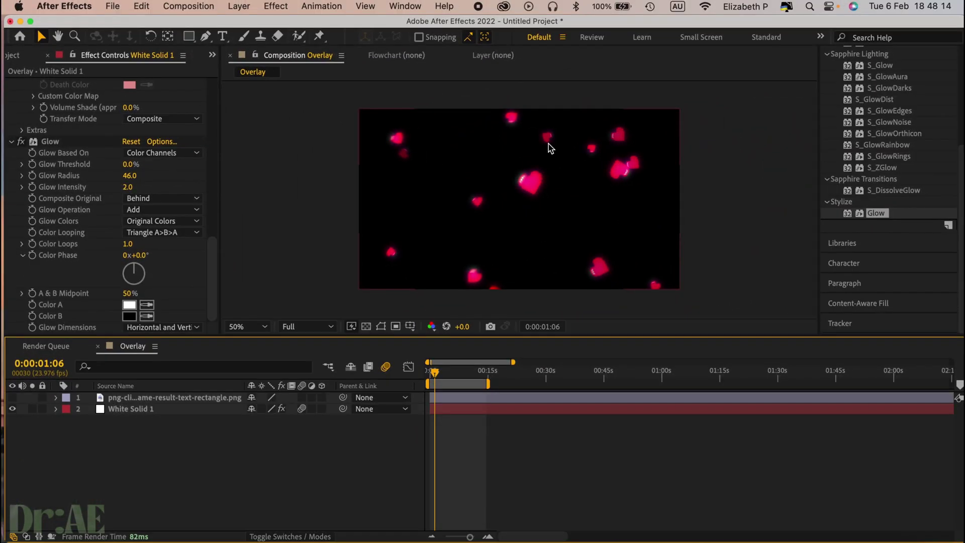
pyautogui.rightClick(372, 456)
# Step: Add a full-size White Solid 2 beneath the hearts and apply 4-Color Gradient to it
pyautogui.moveTo(397, 370)
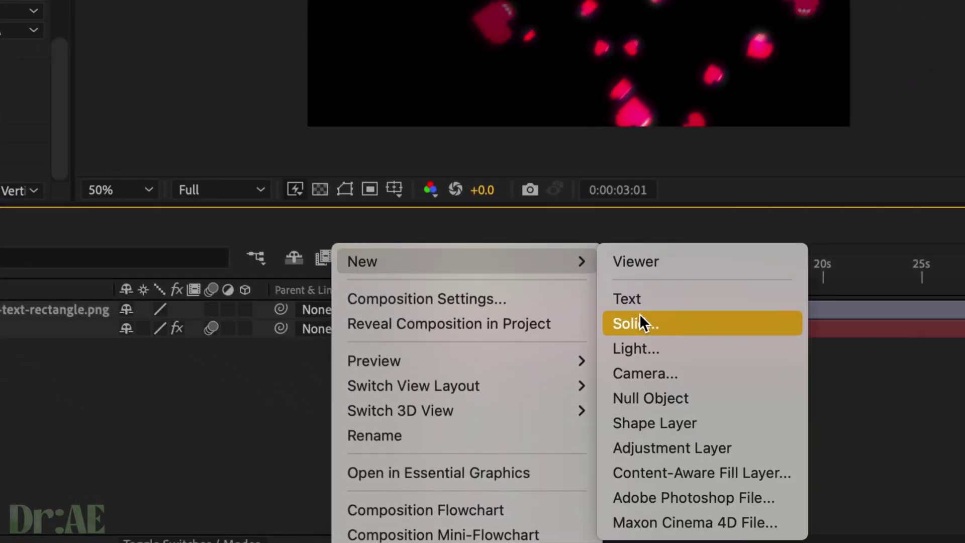
pyautogui.click(639, 323)
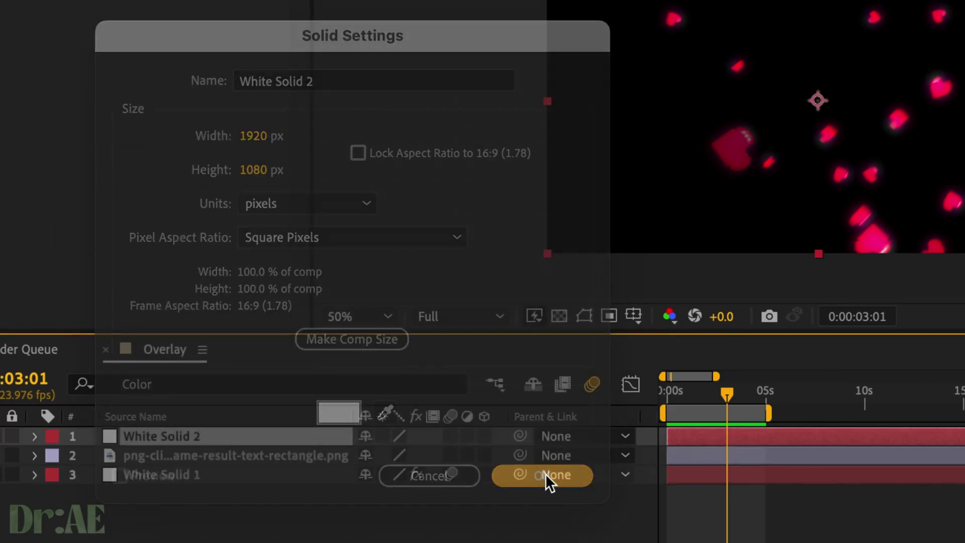
pyautogui.click(296, 346)
pyautogui.moveTo(279, 430); pyautogui.dragTo(217, 434)
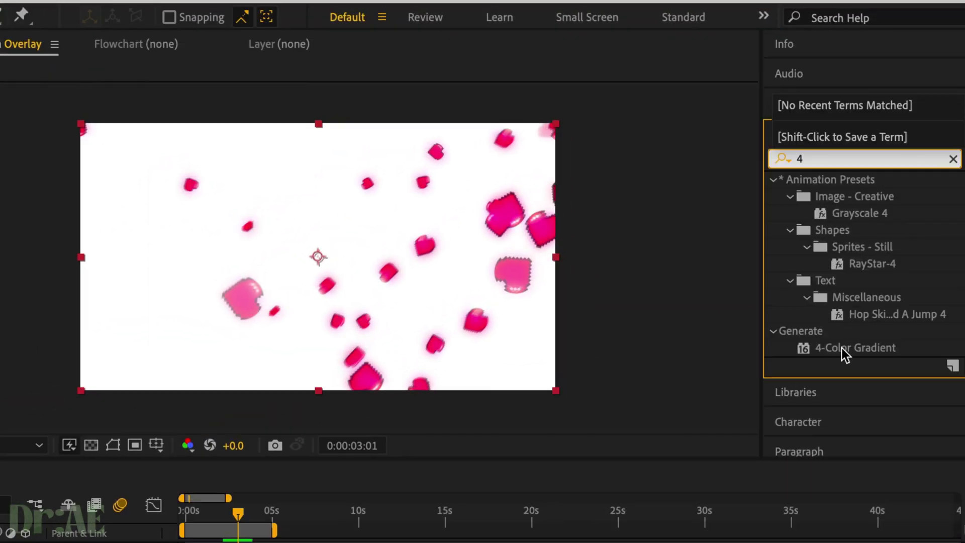
pyautogui.click(825, 350)
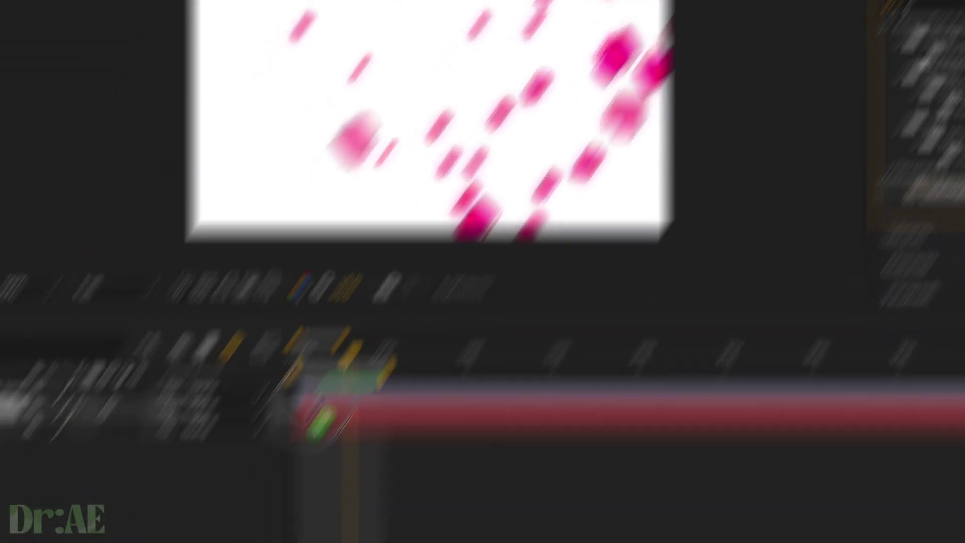
pyautogui.moveTo(317, 410); pyautogui.dragTo(354, 374)
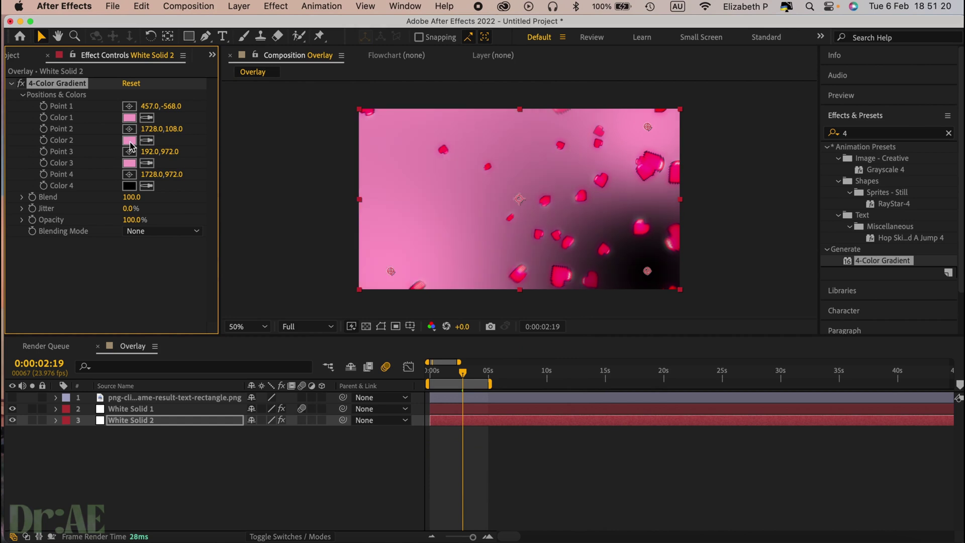
# Step: Set the gradient's Color 1 to black
pyautogui.click(129, 118)
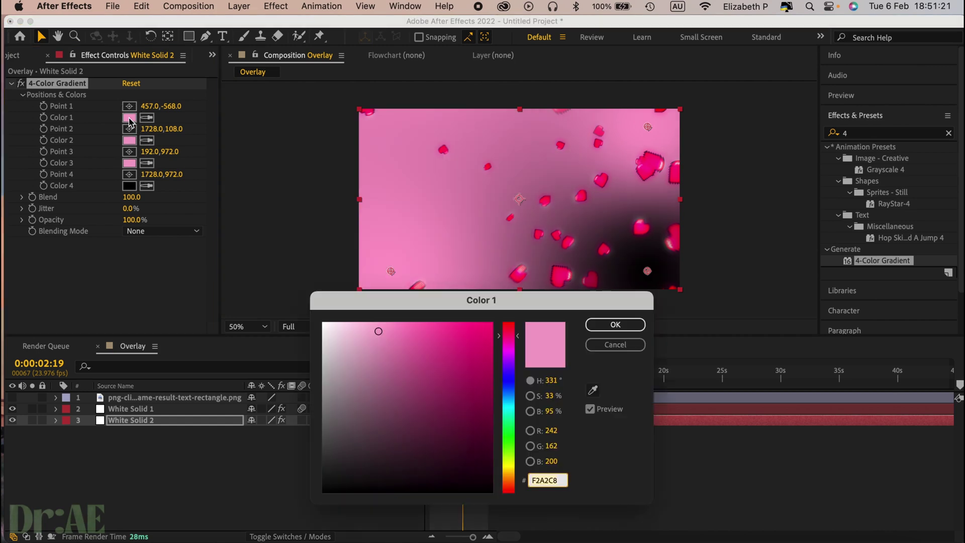
pyautogui.click(334, 463)
pyautogui.click(615, 324)
# Step: Push gradient Point 3 beyond the frame's lower-left corner, zooming out to follow it
pyautogui.moveTo(391, 271); pyautogui.dragTo(279, 366)
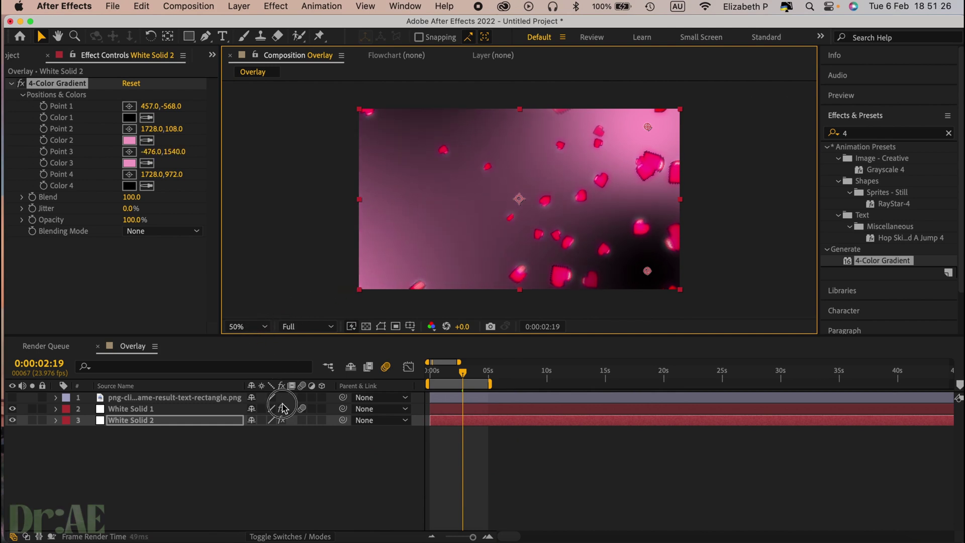
pyautogui.moveTo(283, 408); pyautogui.dragTo(259, 435)
pyautogui.press(',')
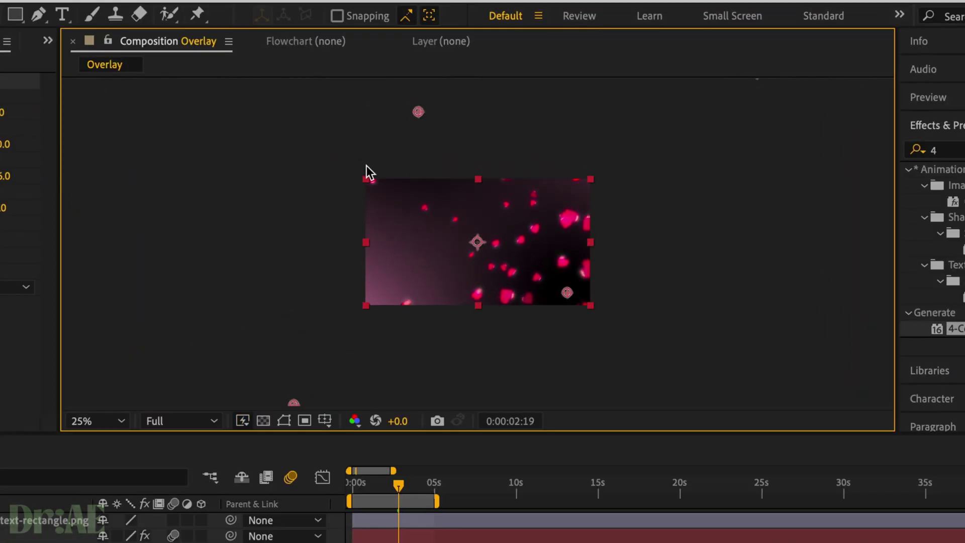
# Step: Drag the gradient points far off-frame (273,224; 3352,-900; -1284,2400), then reset the view to 50% at the timeline start
pyautogui.moveTo(418, 112); pyautogui.dragTo(394, 204)
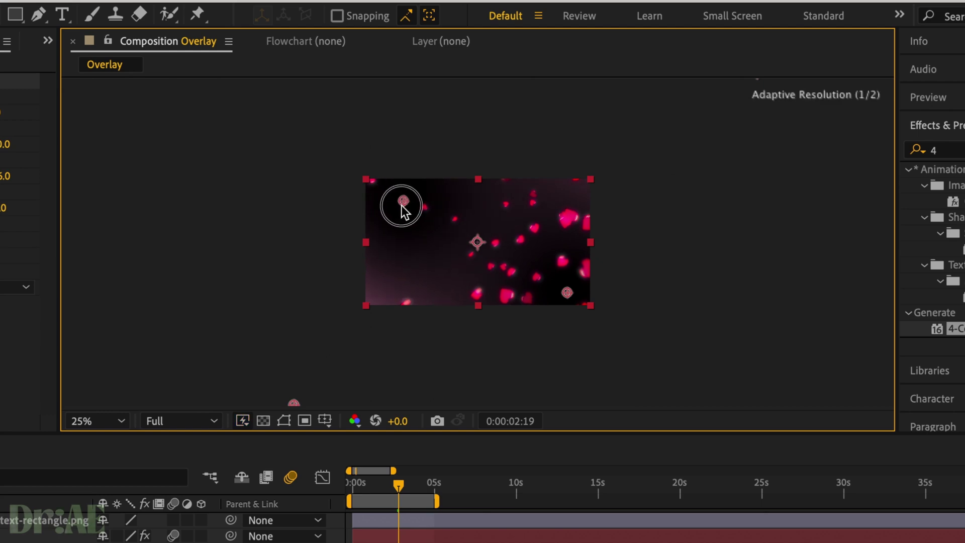
pyautogui.press(',')
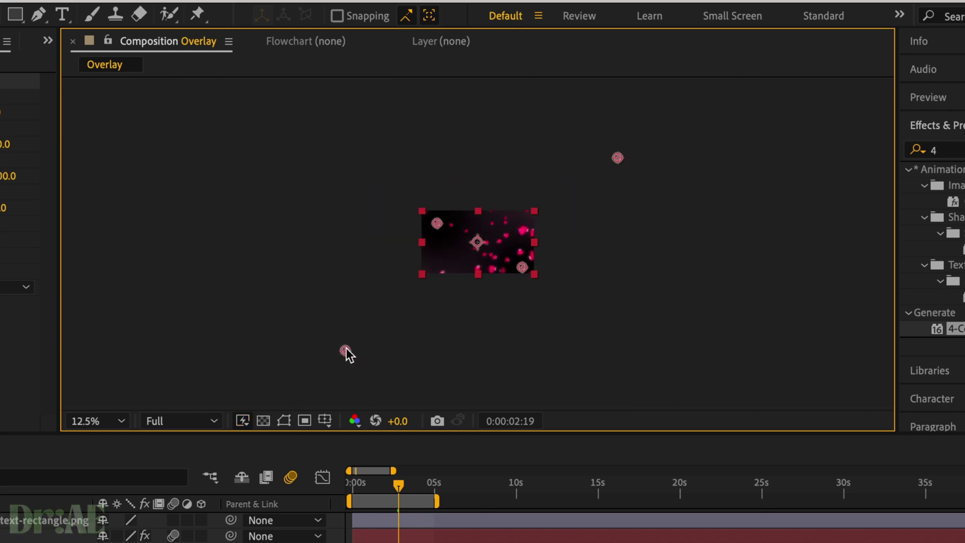
pyautogui.press('.')
pyautogui.press('.')
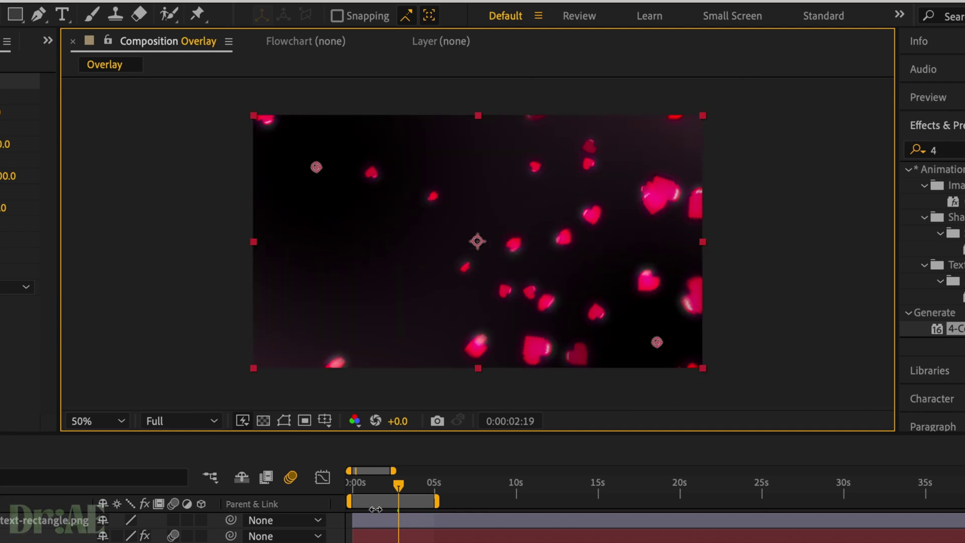
pyautogui.press('Home')
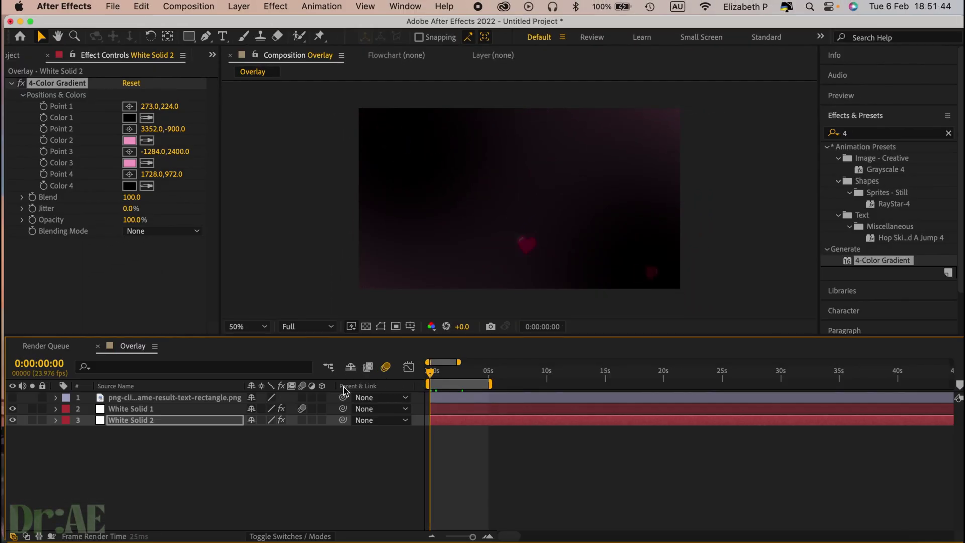